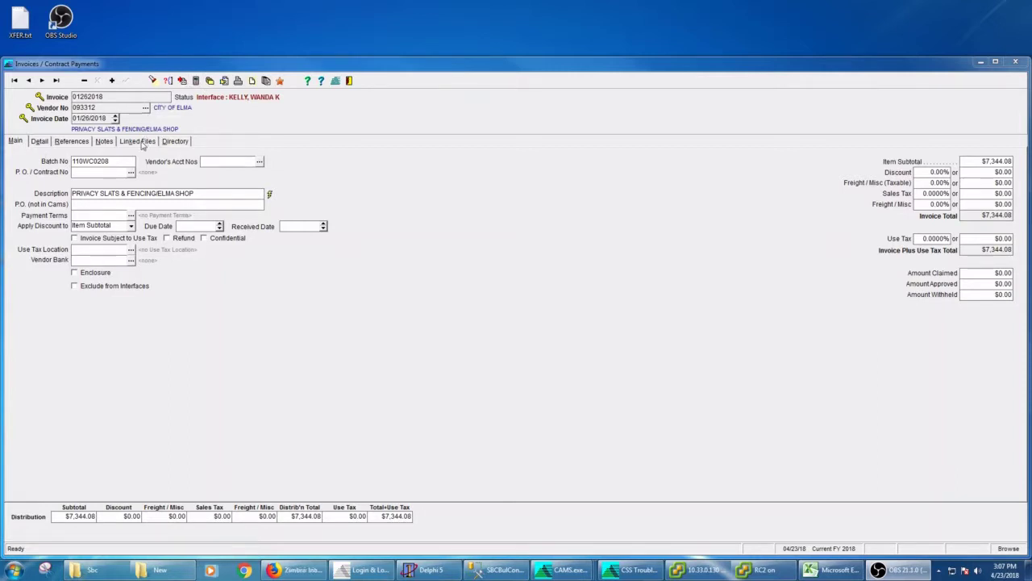
Open the invoice's Linked Files tab and turn on Edit Properties After Insert.
left_click(141, 143)
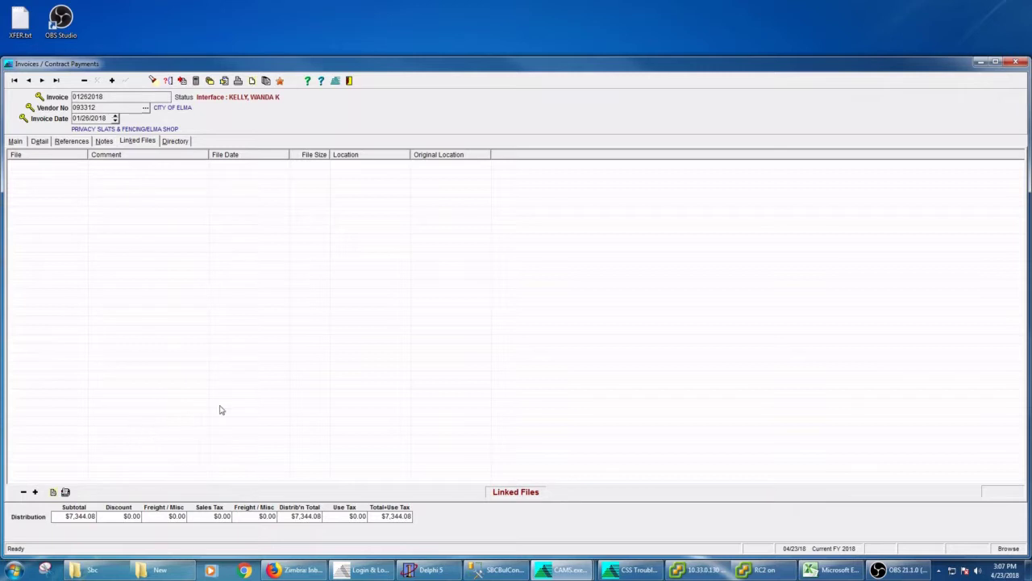
right_click(300, 243)
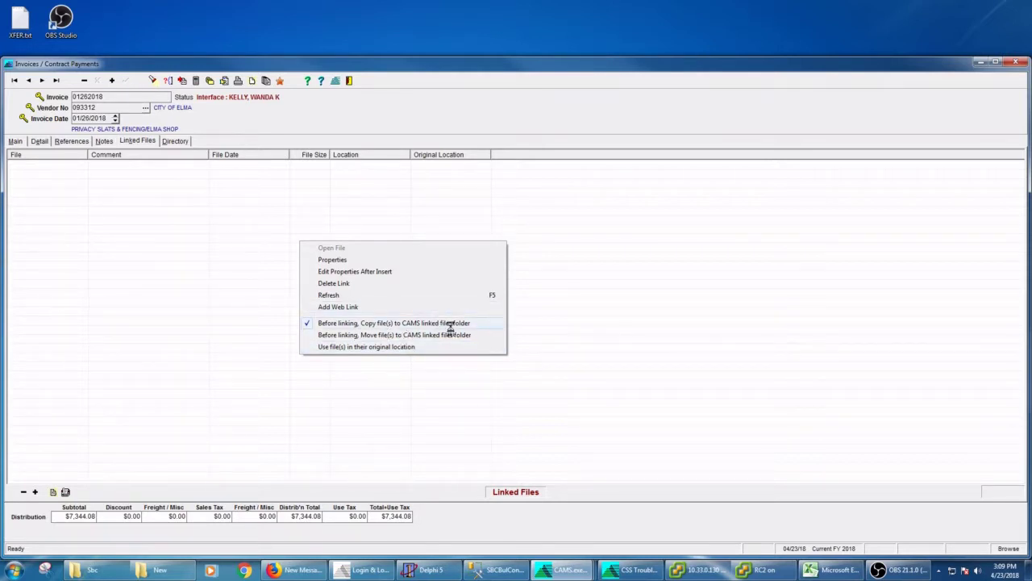
left_click(379, 272)
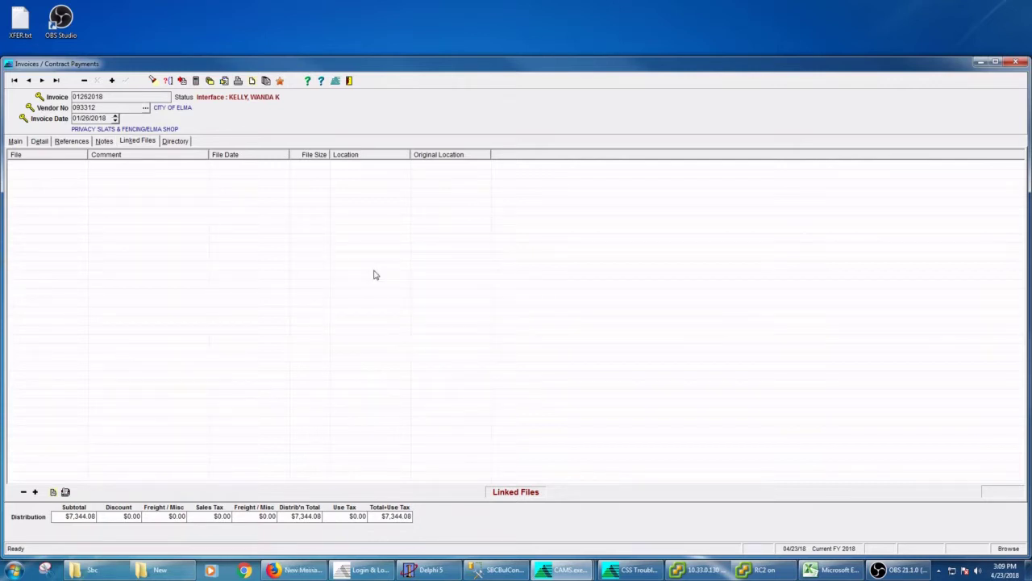
Start a new file link and enlarge the Link File(s) dialog to show the Desktop's files.
right_click(304, 196)
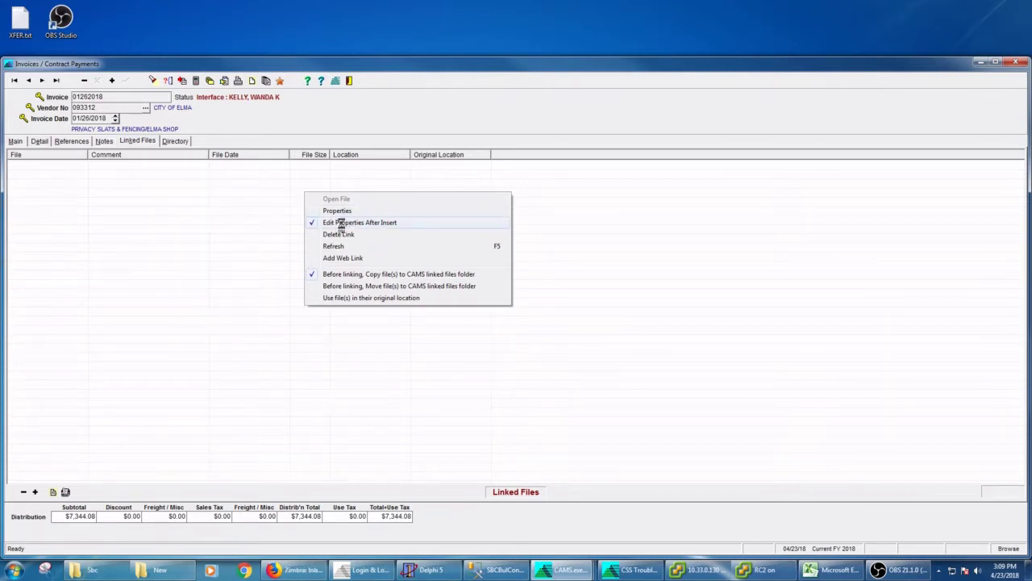
left_click(300, 306)
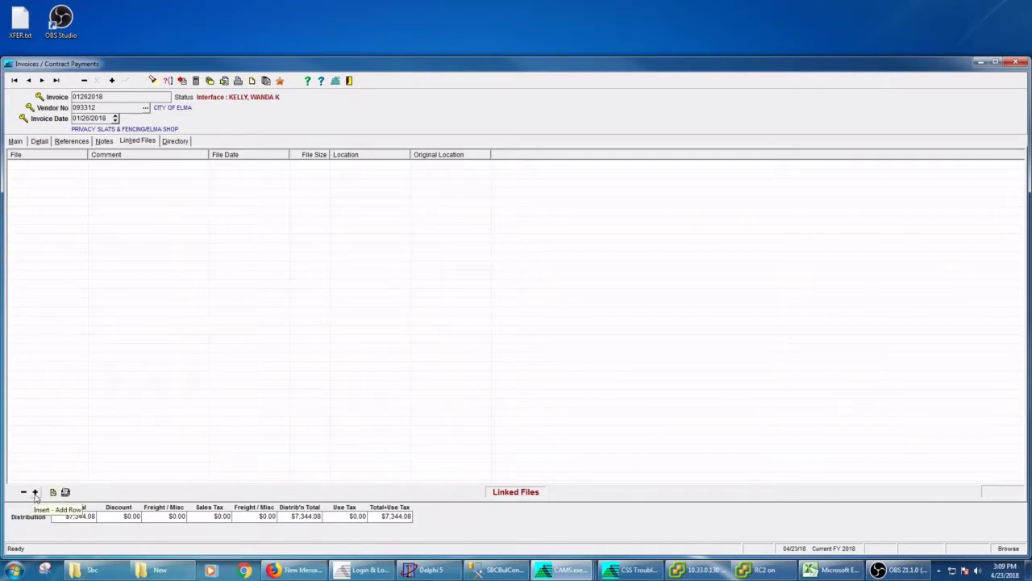
left_click(35, 493)
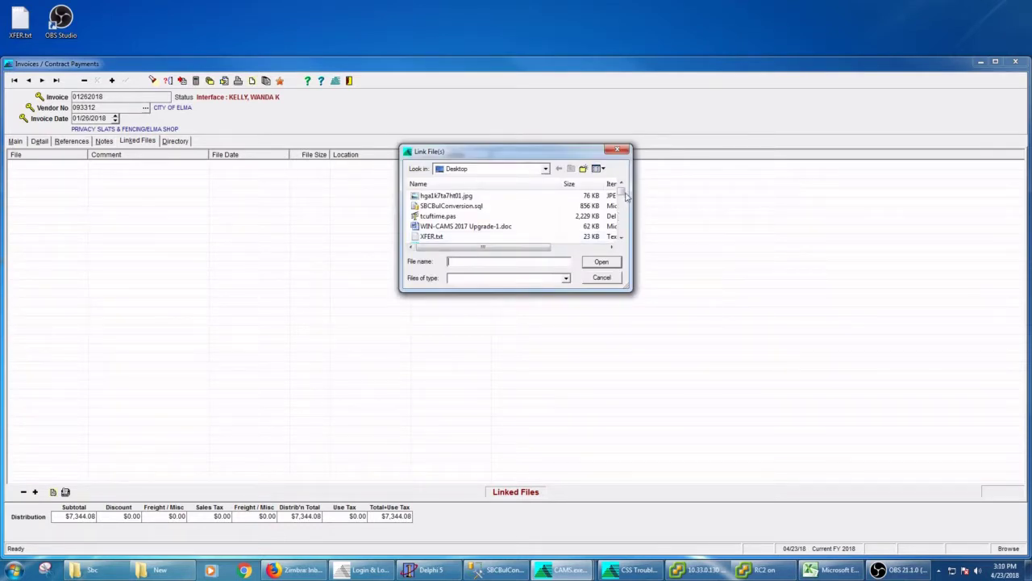
left_click_drag(623, 200, 623, 207)
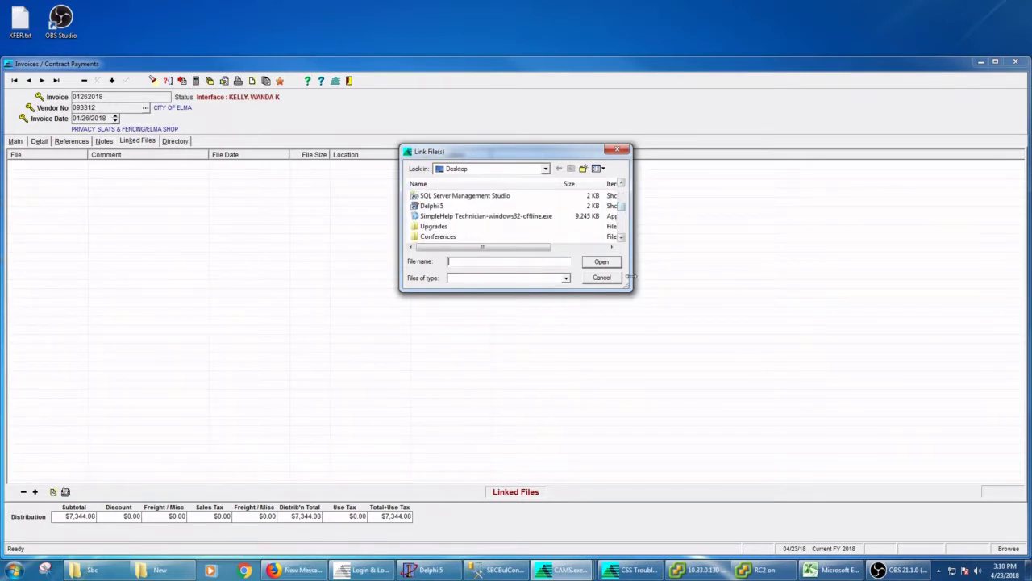
left_click_drag(630, 289, 688, 401)
left_click_drag(682, 278, 682, 222)
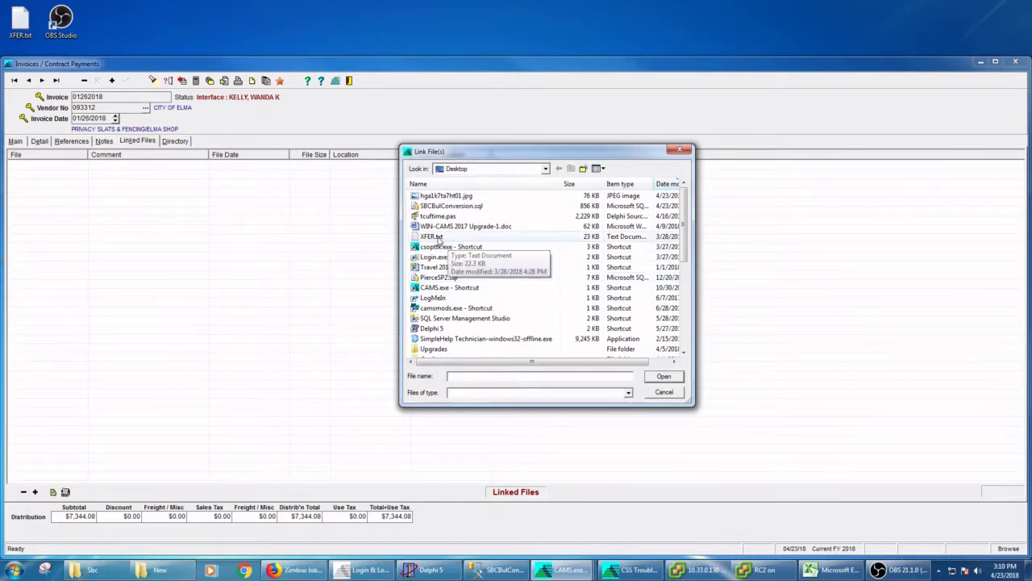
Link XFER.txt from the Desktop with the comment 'Notes about this file'.
double_click(435, 236)
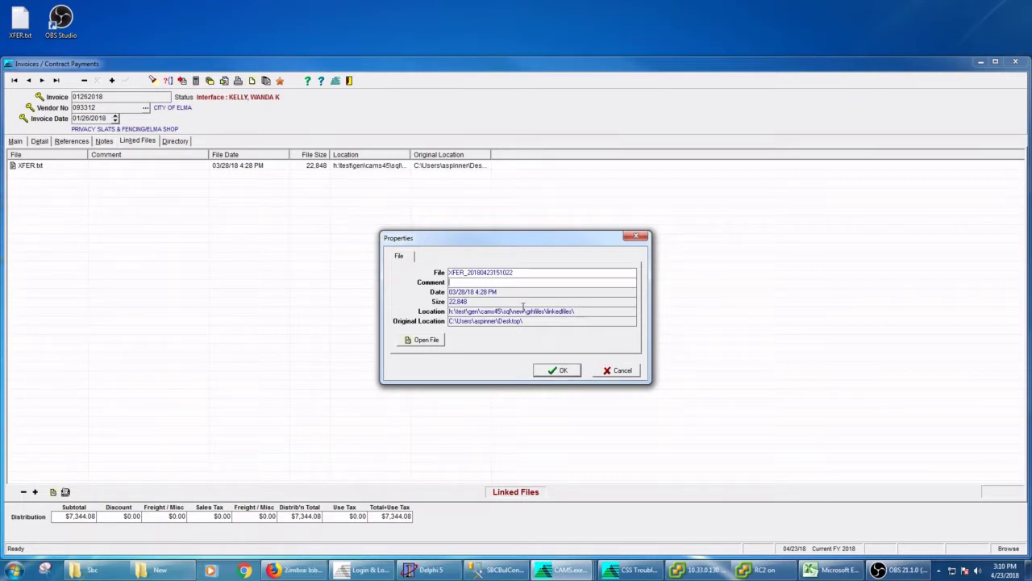
type("Notes about this file")
key("Return")
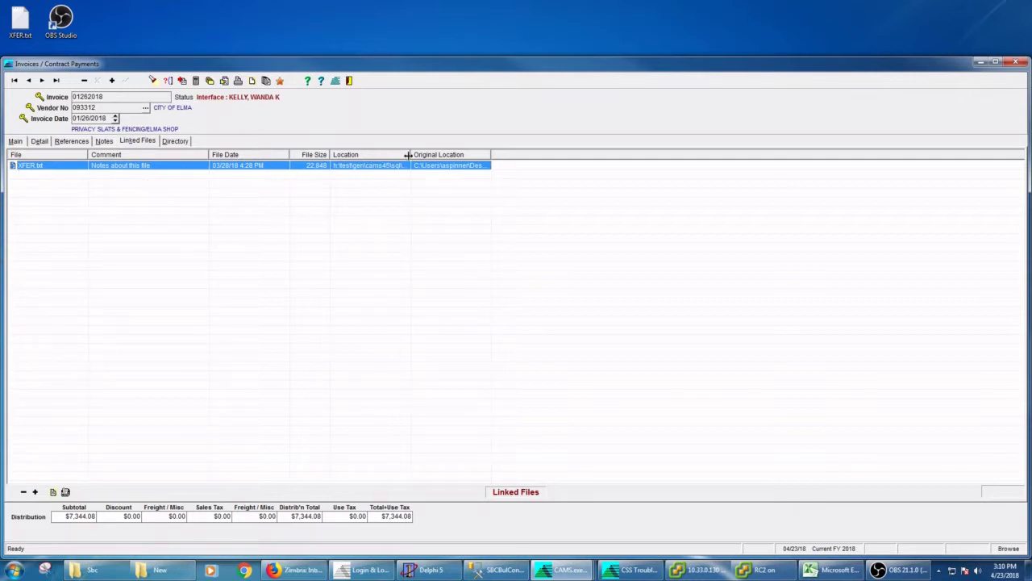
Widen the Location and Original Location columns to reveal the linkedfiles and Desktop paths.
left_click_drag(409, 154, 530, 155)
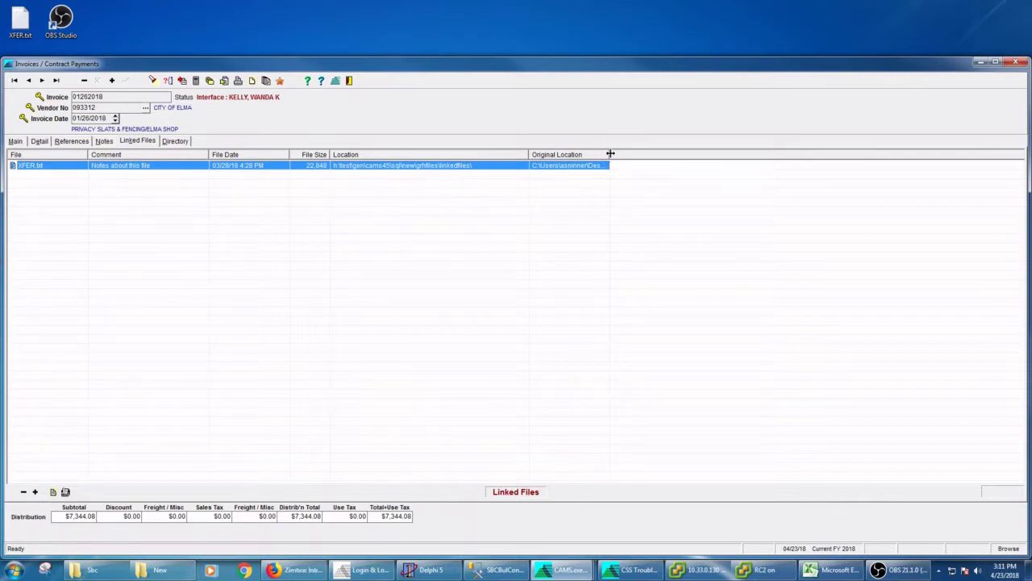
left_click_drag(610, 153, 735, 153)
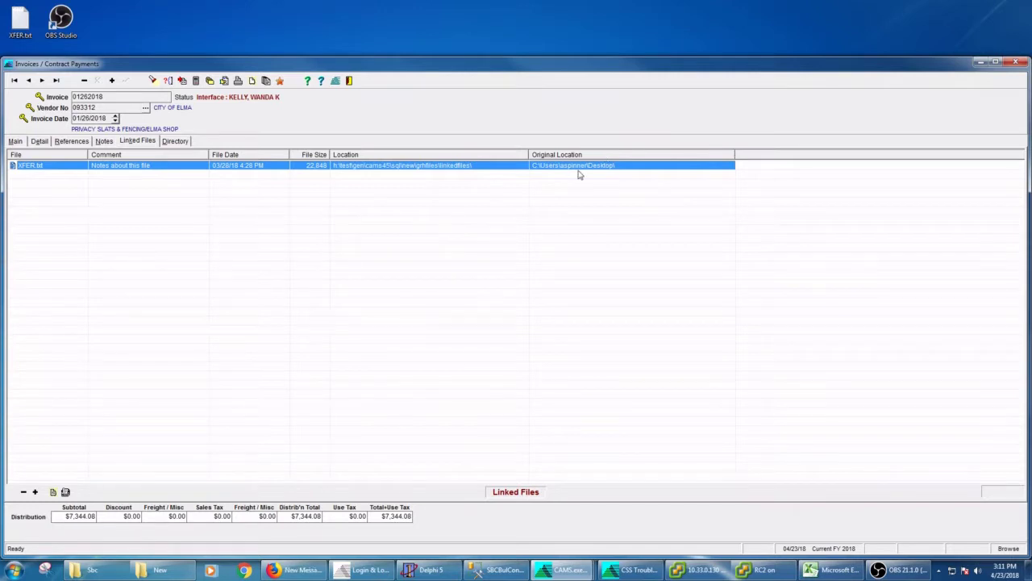
Switch to using files in their original location and link hga1k7ta7ht01.jpg from the Desktop.
right_click(238, 365)
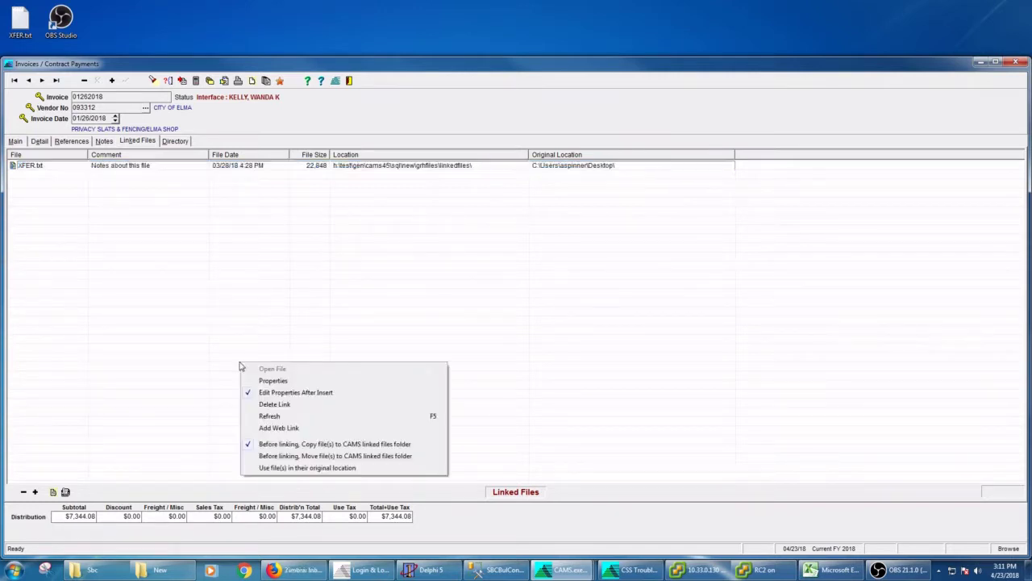
left_click(287, 471)
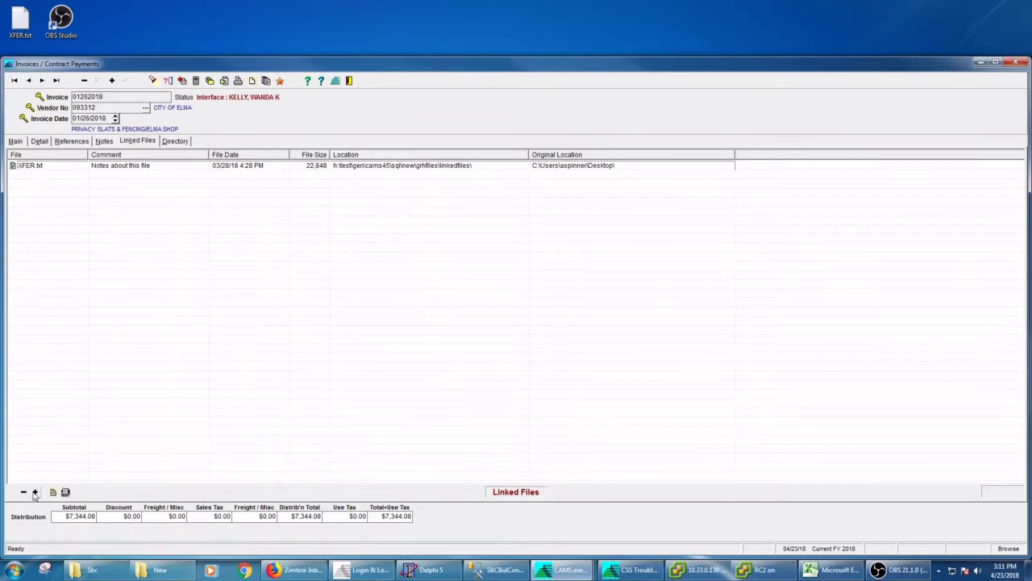
left_click(35, 492)
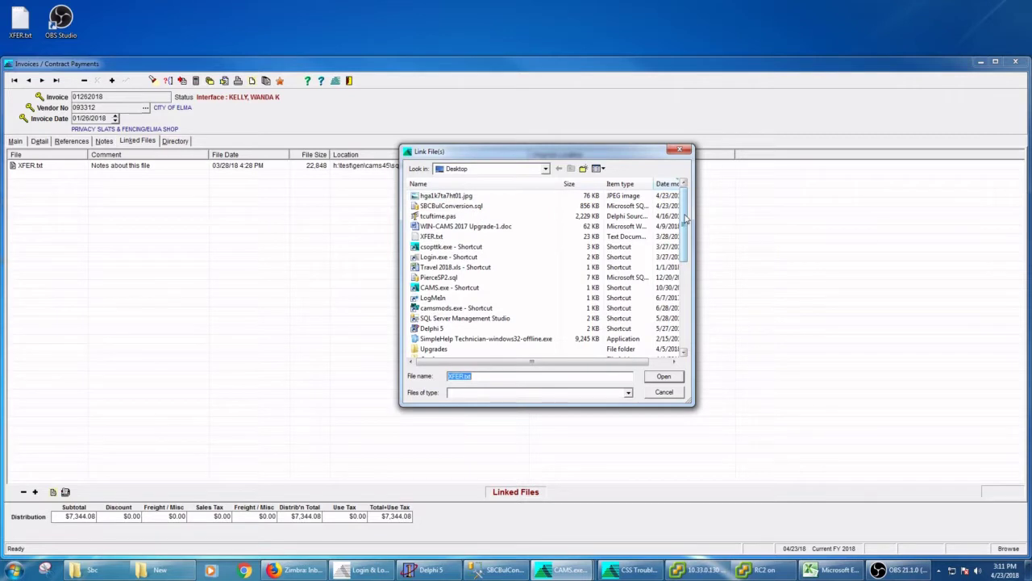
mouse_move(686, 218)
left_mouse_down()
mouse_move(683, 320)
mouse_move(681, 225)
left_mouse_up()
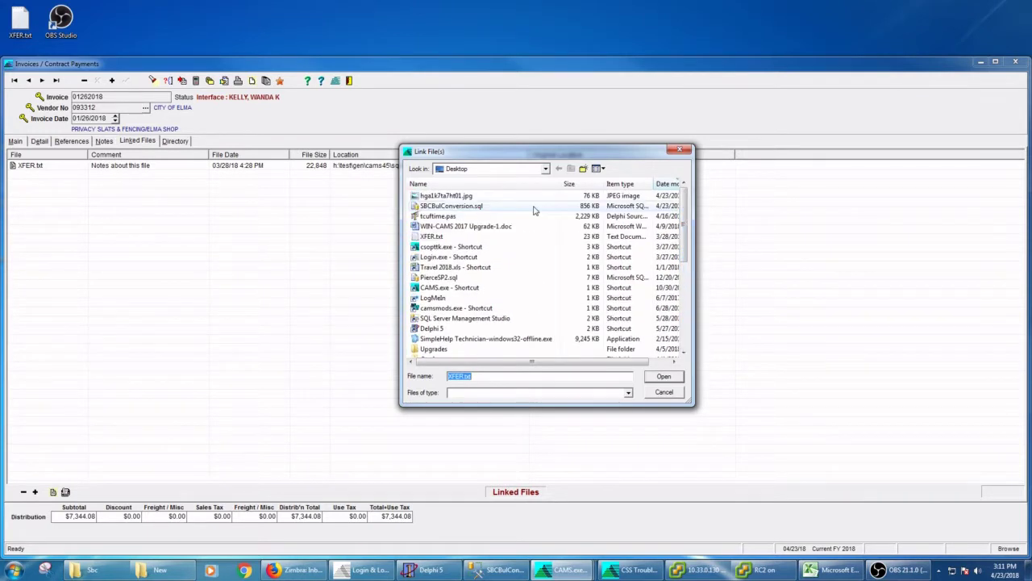
double_click(482, 196)
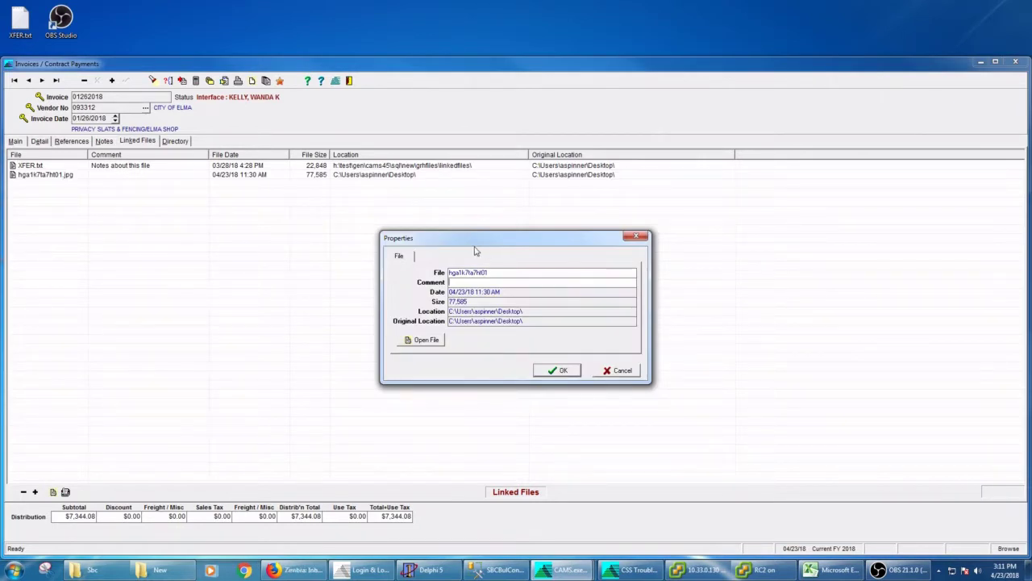
Save 'comment' as the comment for the hga1k7ta7ht01.jpg link.
type("comment")
key("Return")
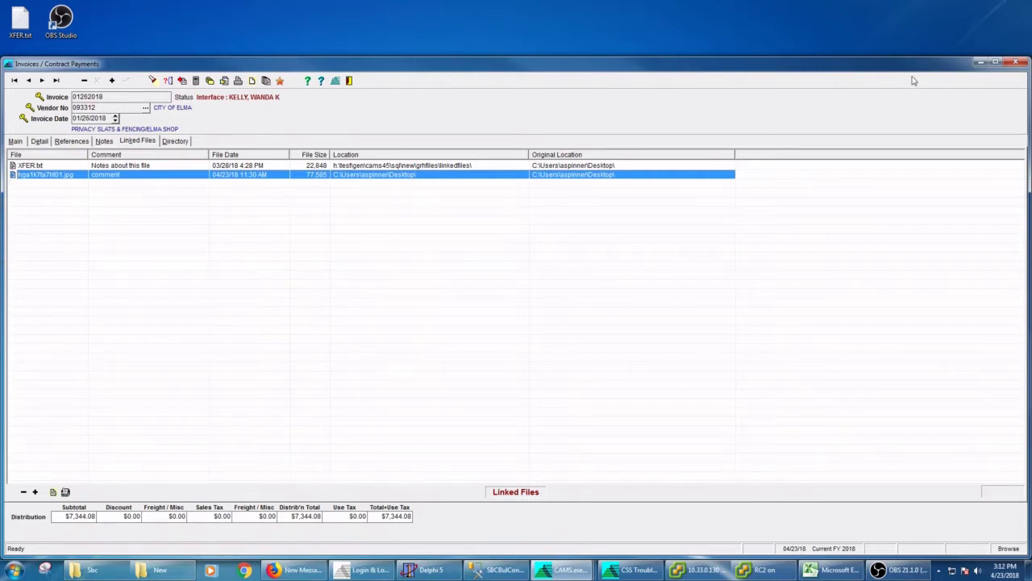
Move hga1k7ta7ht01.jpg from the Desktop to the Recycle Bin and return to the invoice window.
left_click(980, 62)
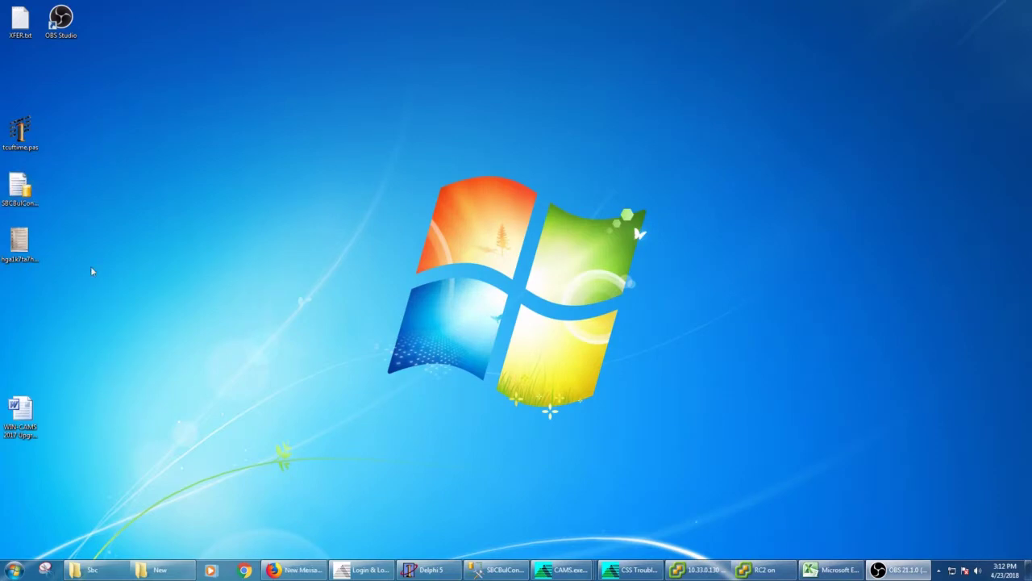
left_click(20, 242)
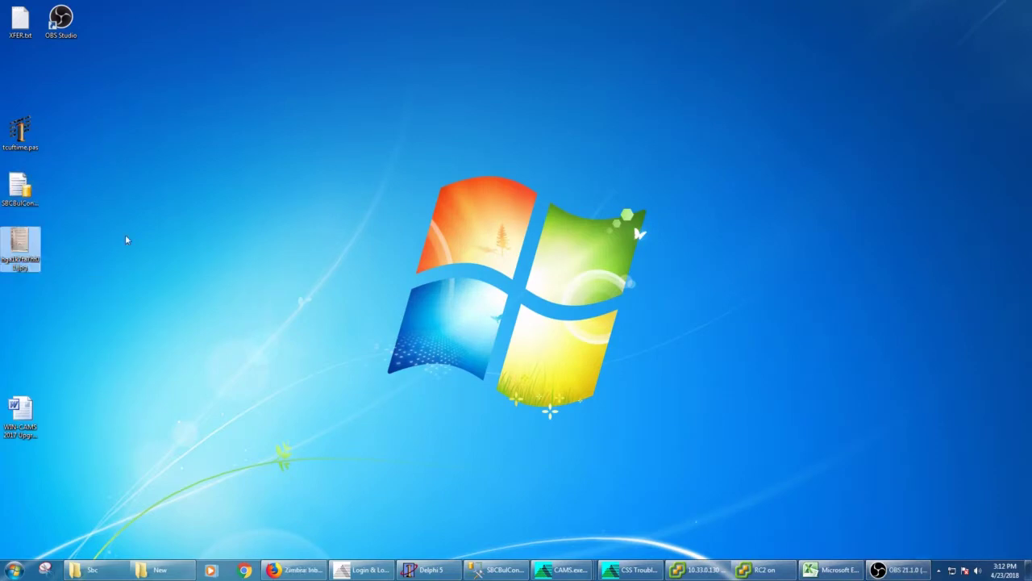
key("Delete")
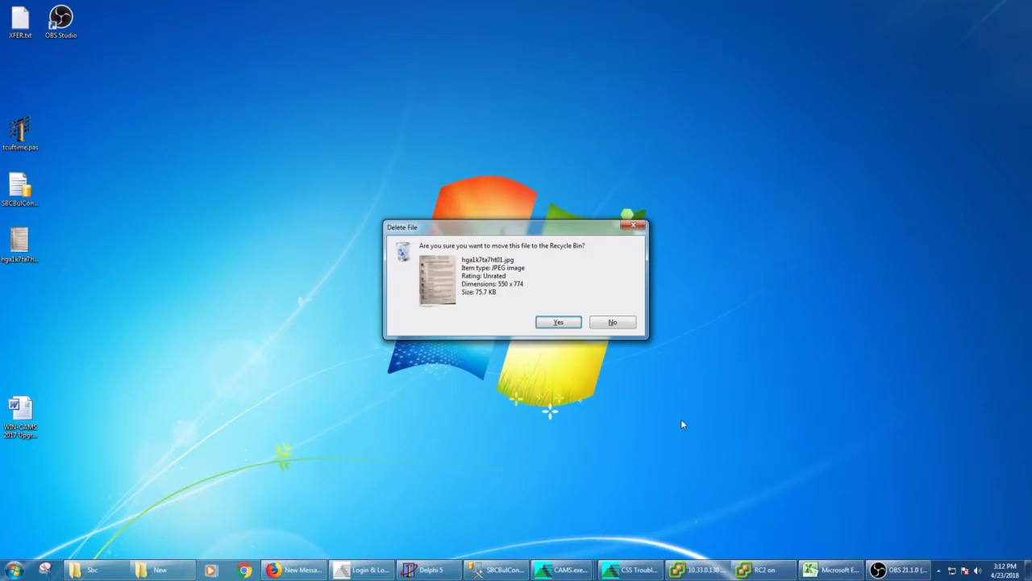
key("Return")
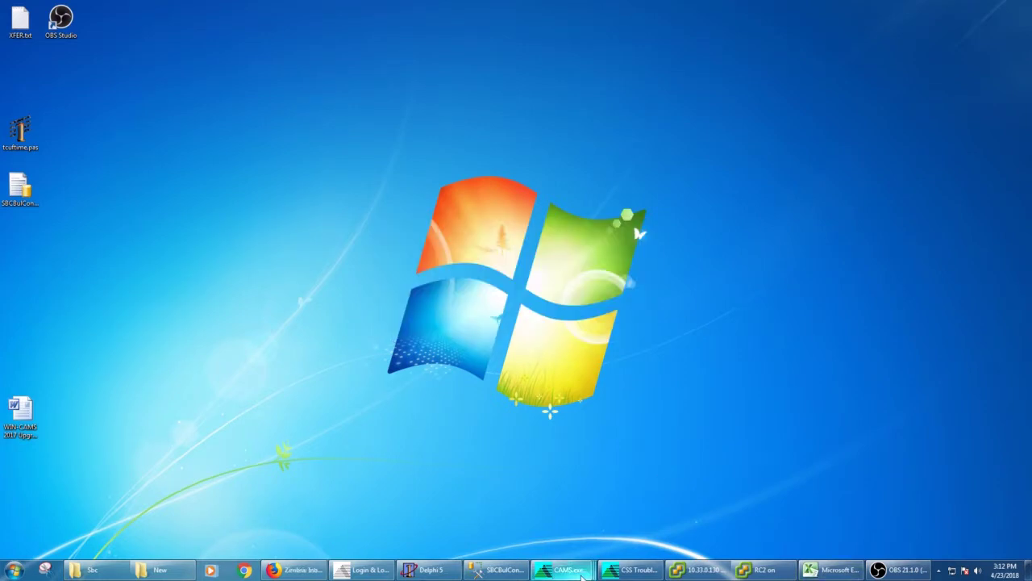
left_click(569, 570)
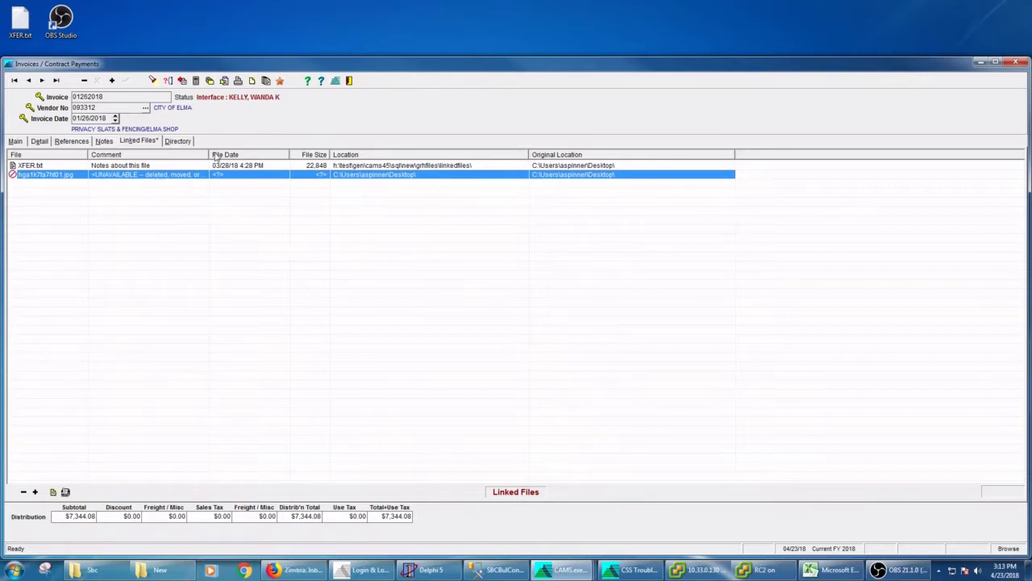
Widen the Comment column to read the full '<UNAVAILABLE -- deleted, moved, or inaccessible>comment' note.
left_click_drag(212, 155, 275, 155)
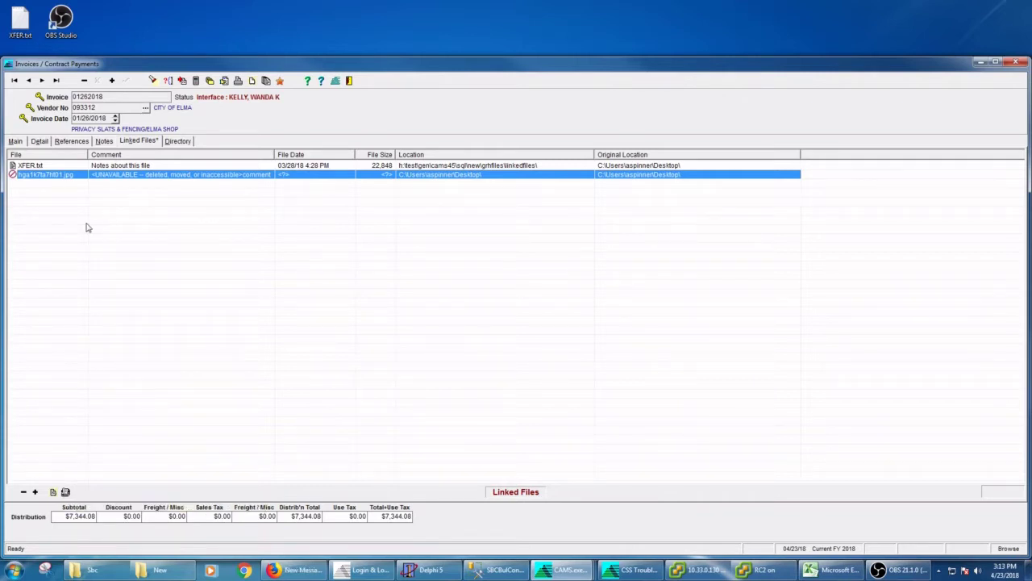
key("Up")
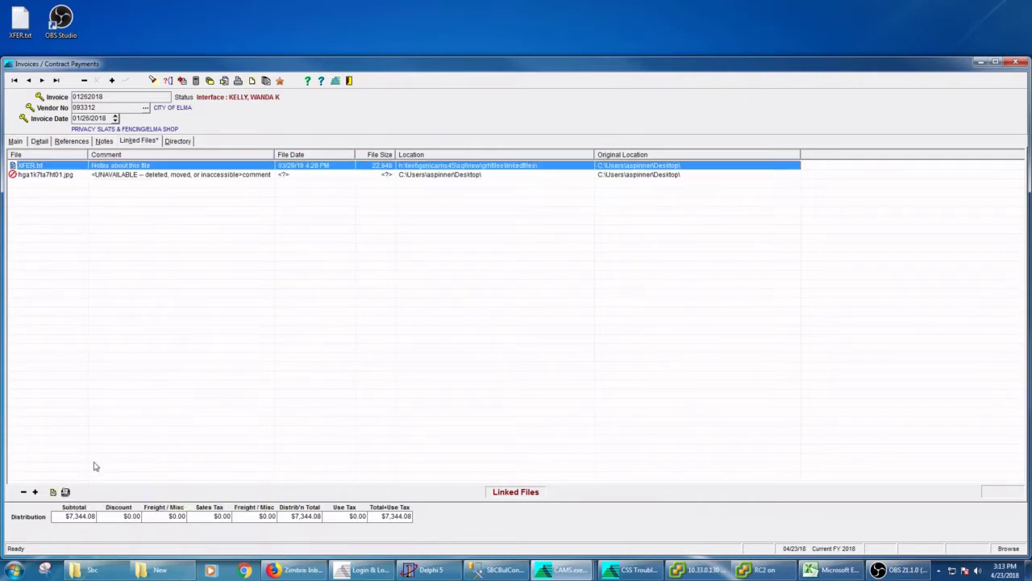
left_click(65, 492)
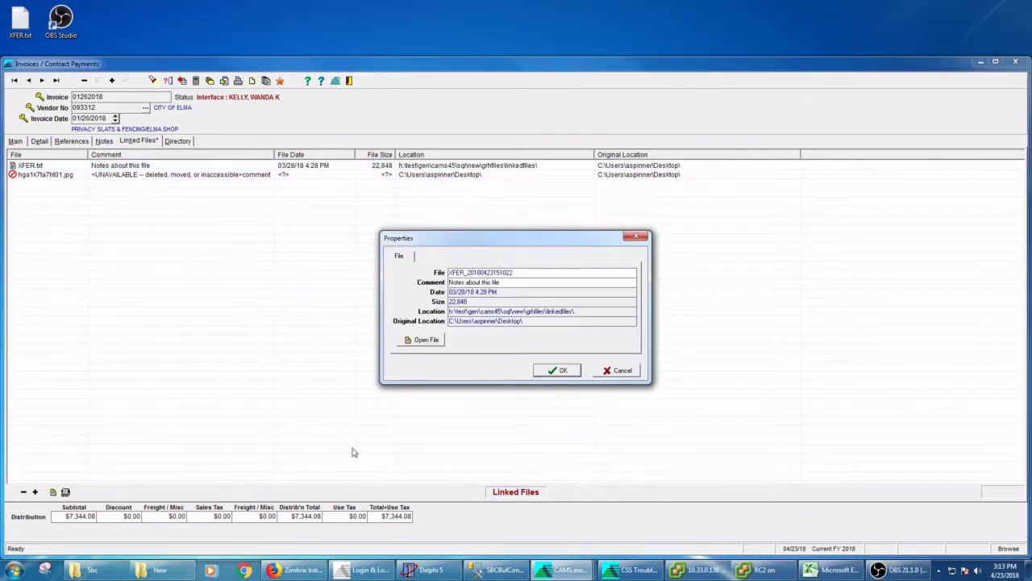
left_click(622, 370)
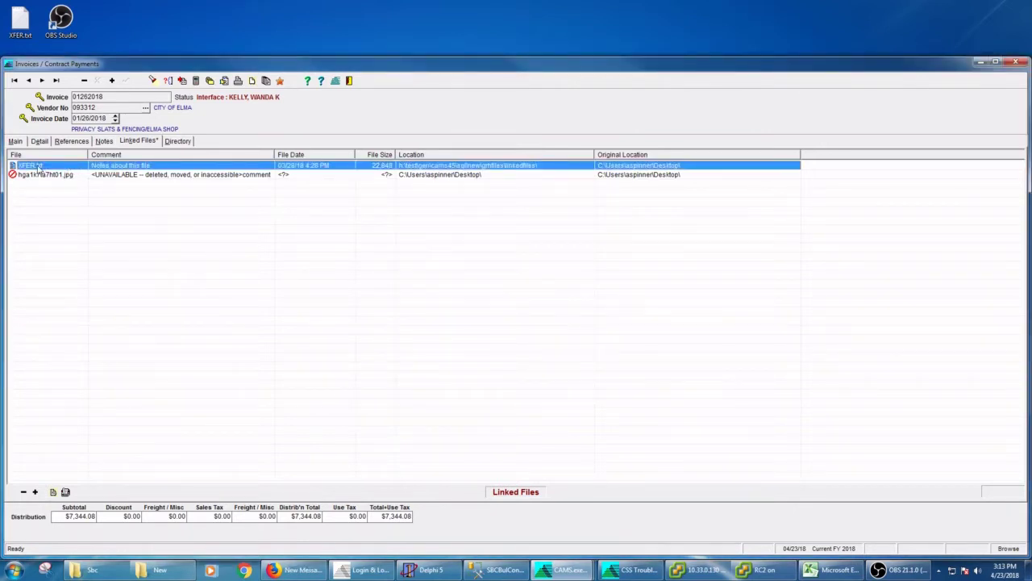
double_click(38, 167)
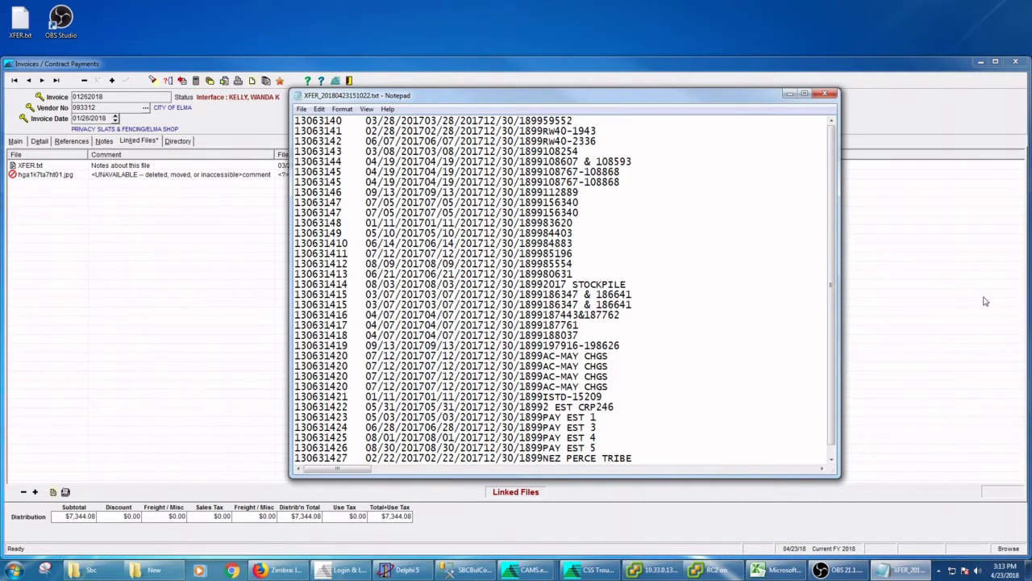
left_click(861, 551)
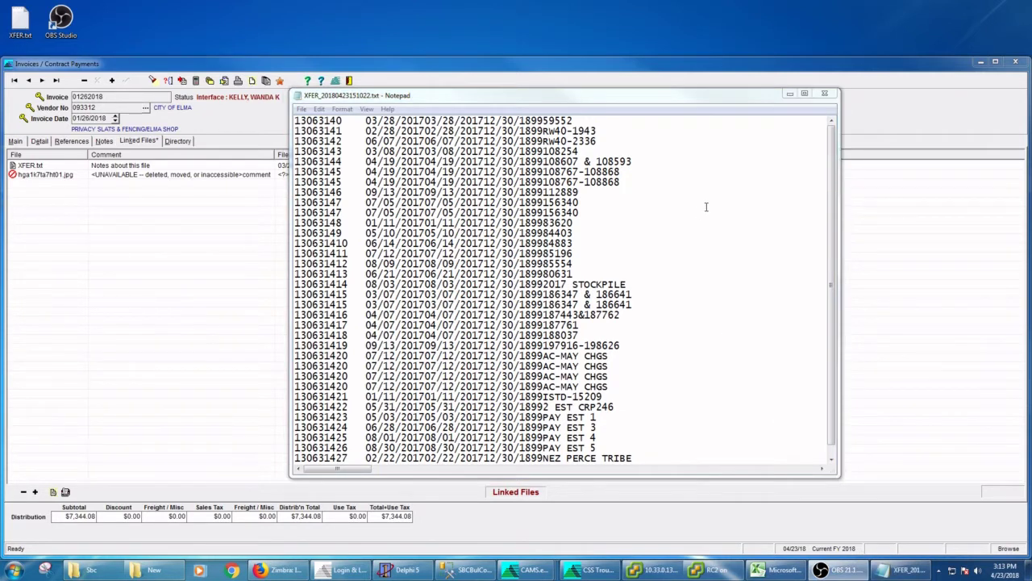
left_click(825, 95)
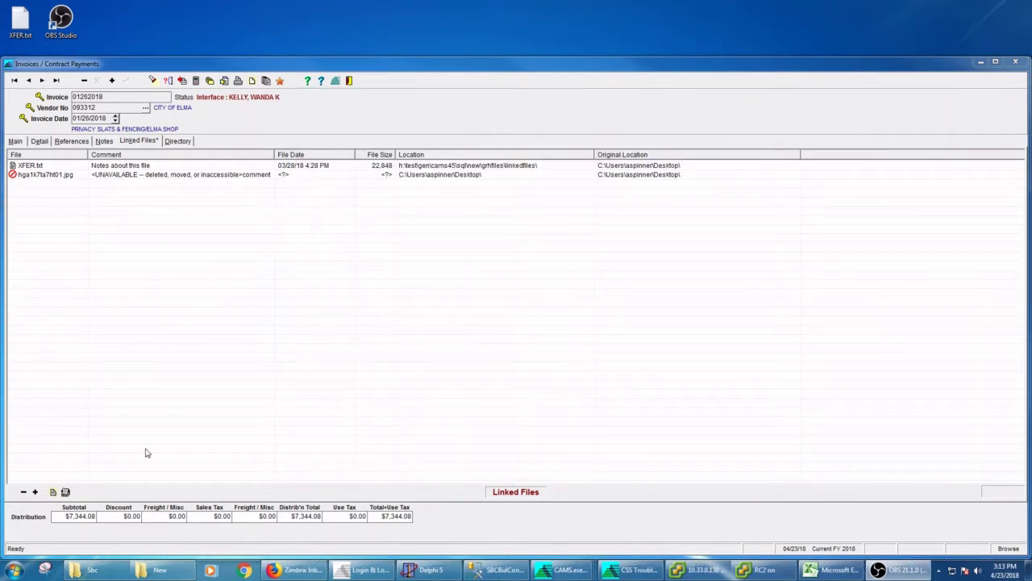
Link the Travel 2018.xls shortcut from the Desktop, accepting its default properties.
double_click(115, 458)
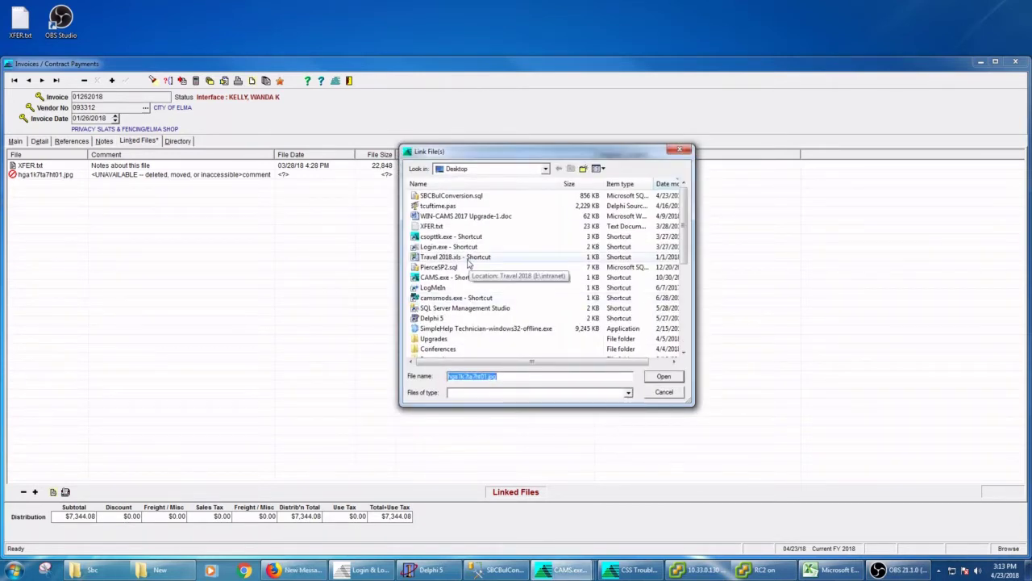
double_click(468, 259)
left_click(557, 372)
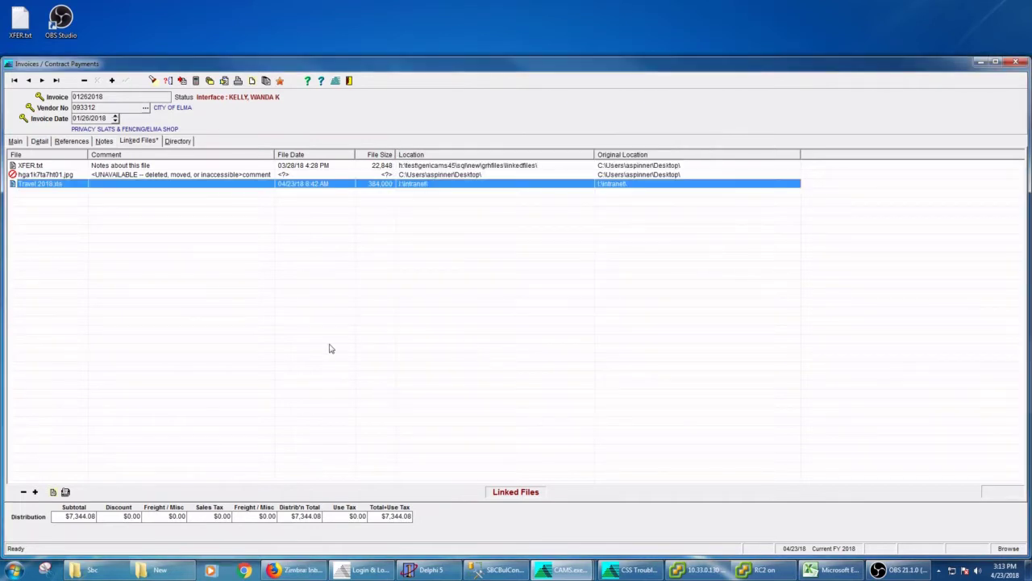
double_click(58, 185)
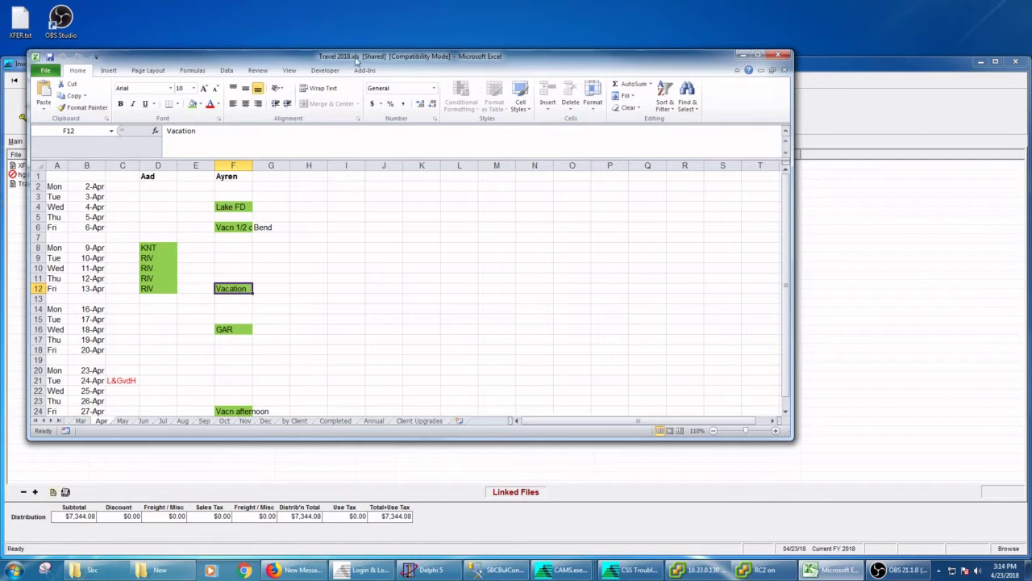
left_click_drag(356, 61, 704, 61)
left_click(742, 55)
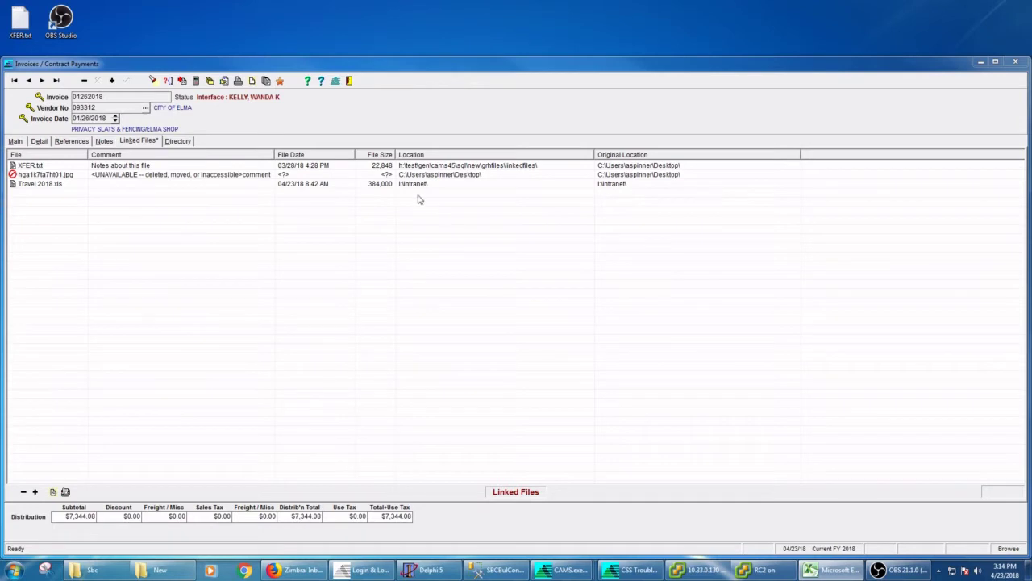
Bring up the linked files' context menu and close it without changes.
right_click(428, 283)
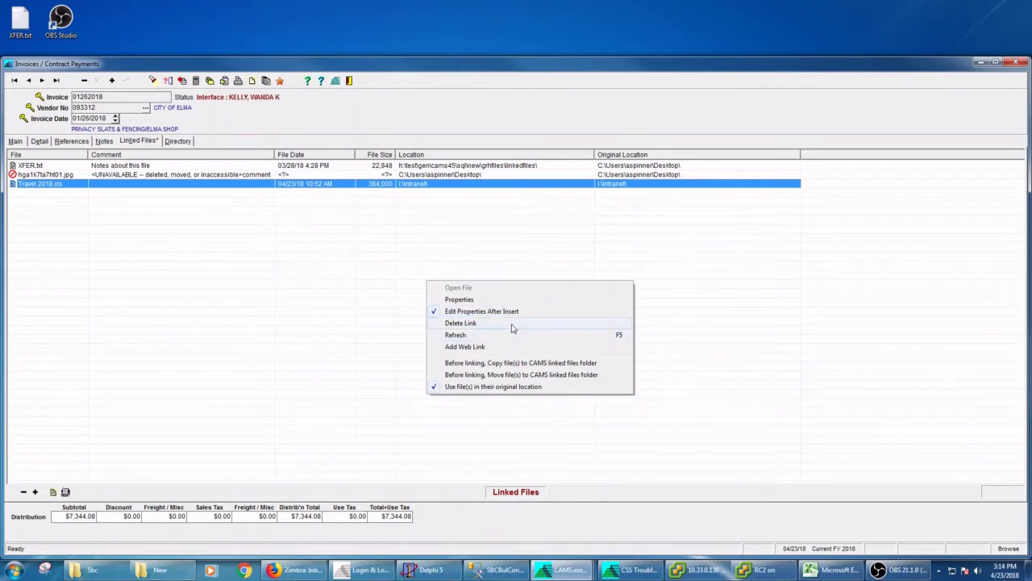
left_click(511, 324)
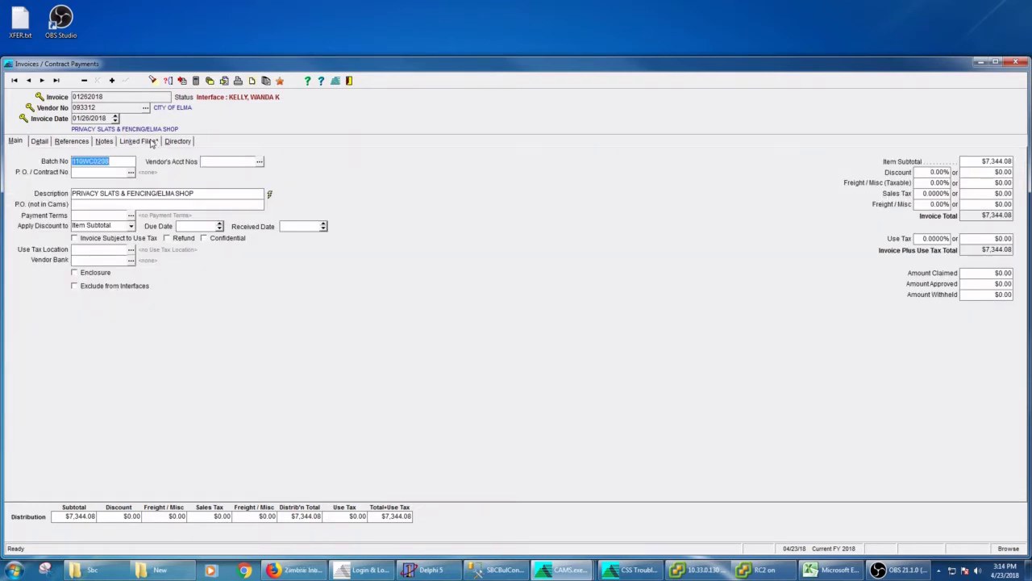
Delete the unavailable hga1k7ta7ht01.jpg link from invoice 01262018's Linked Files.
left_click(145, 142)
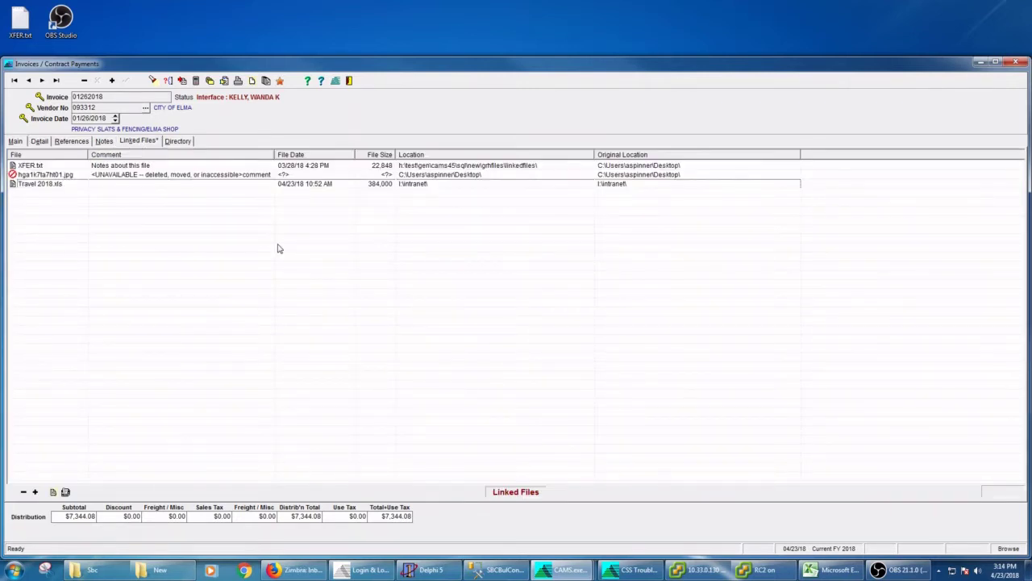
key("Up")
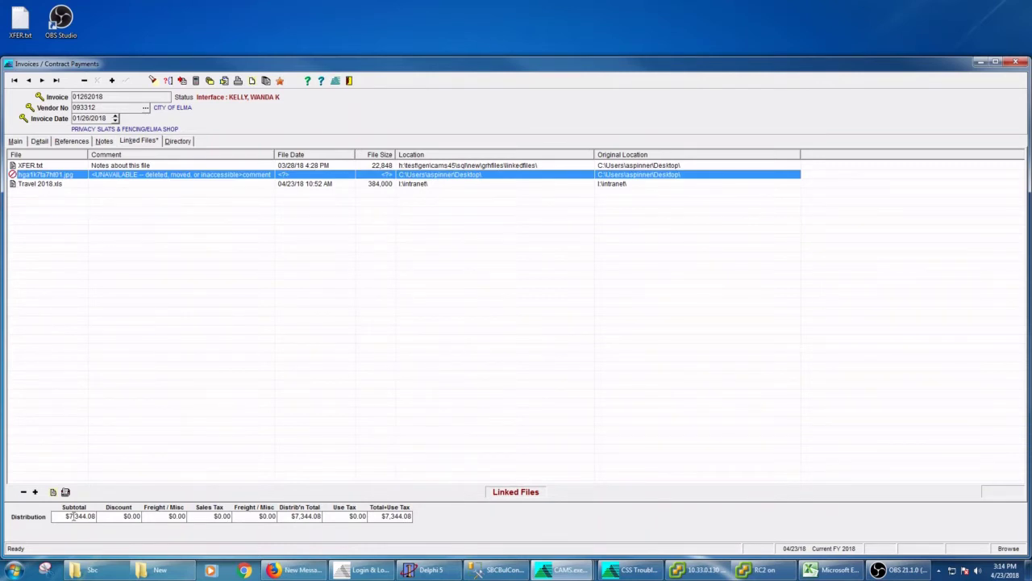
left_click(25, 491)
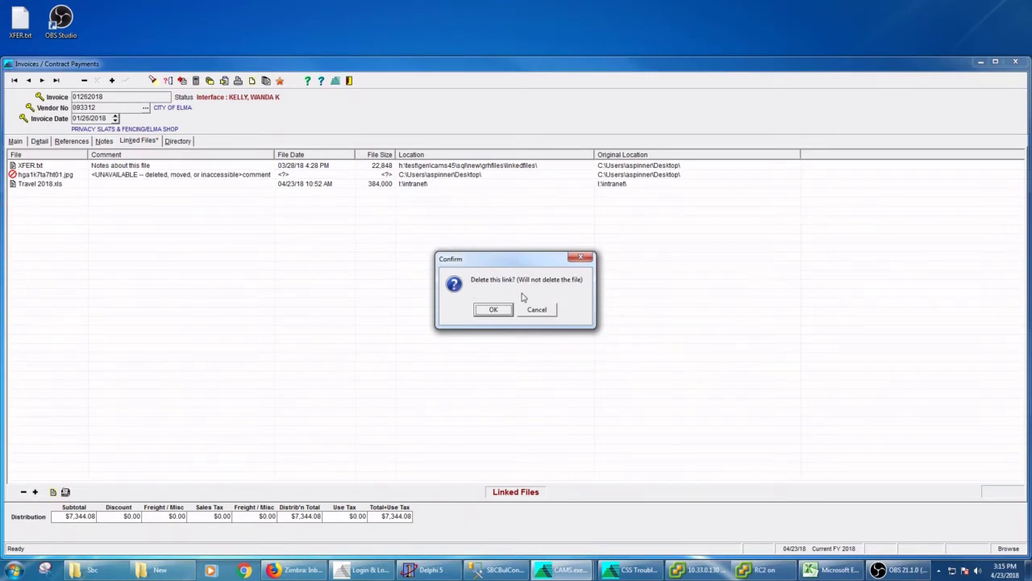
left_click(493, 310)
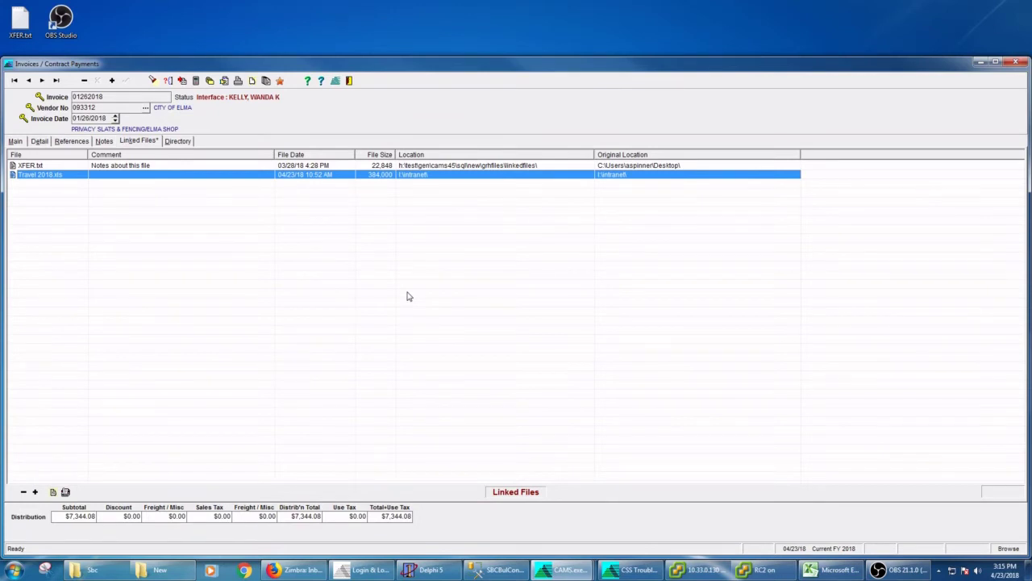
right_click(476, 256)
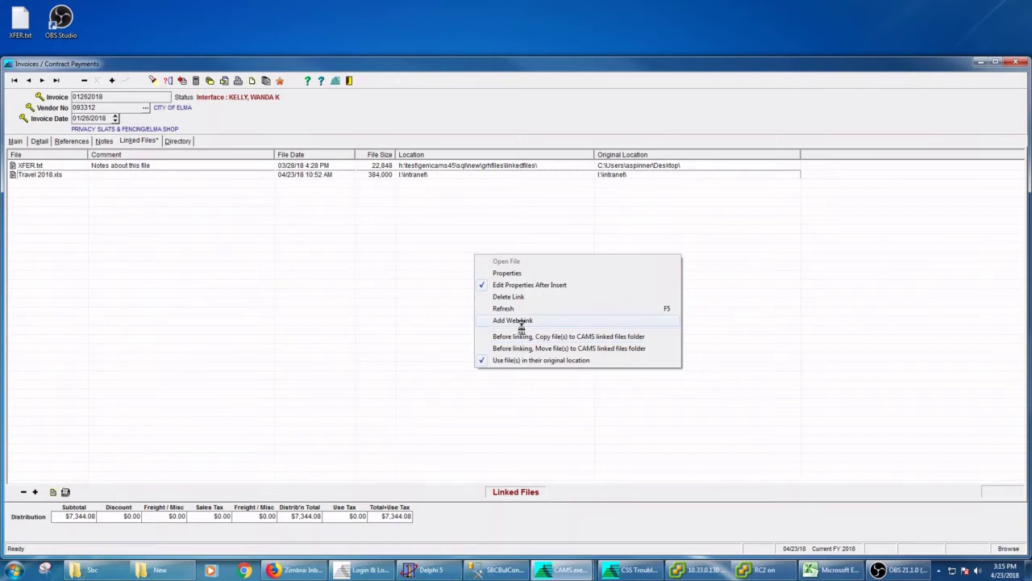
left_click(523, 321)
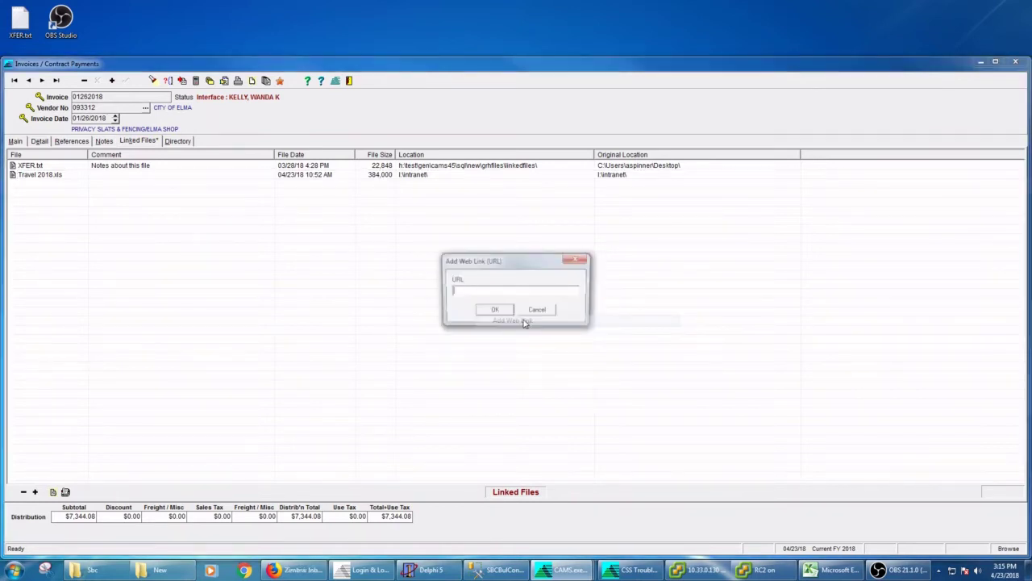
type("www")
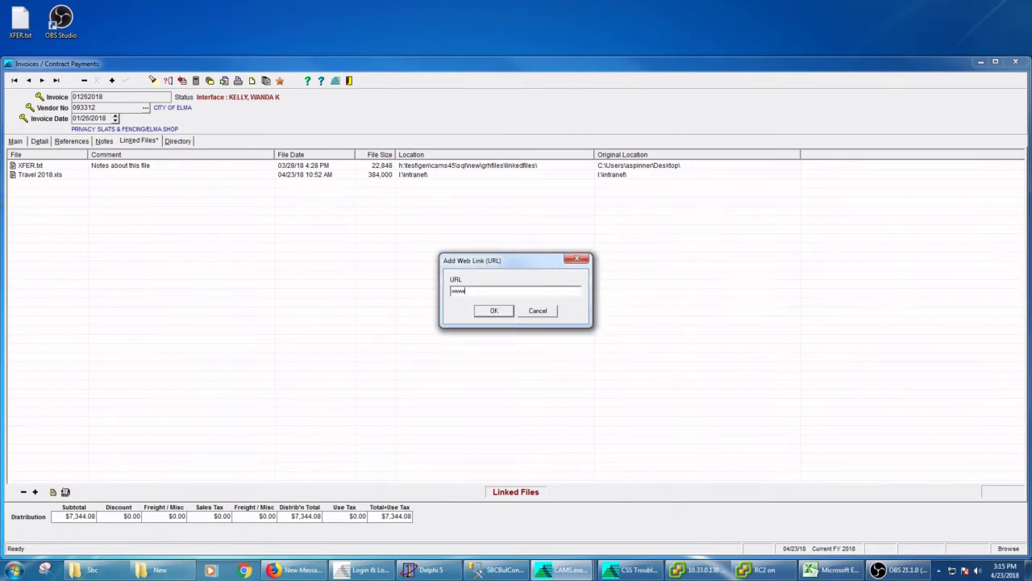
type(".espn.")
key("Return")
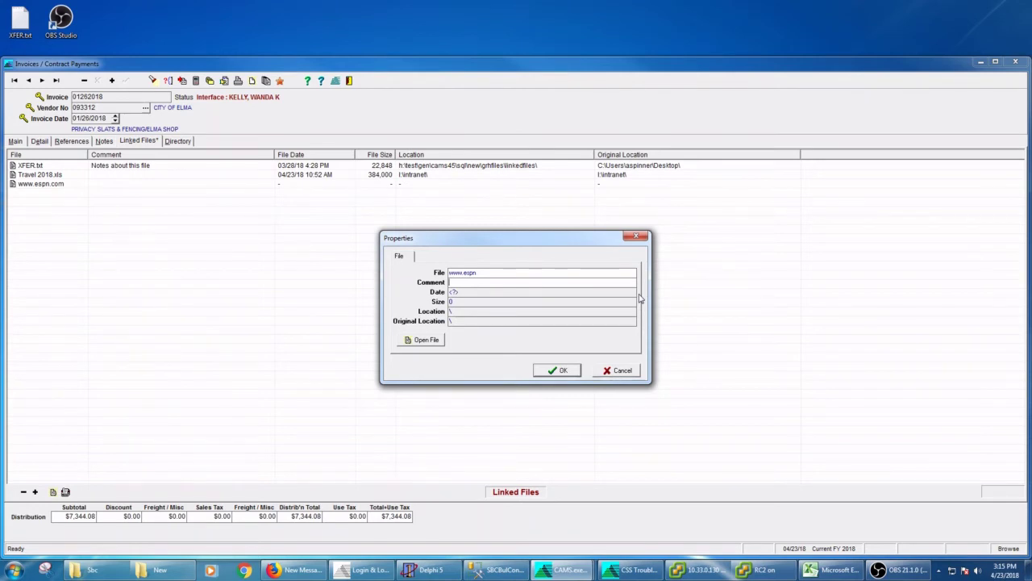
key("Return")
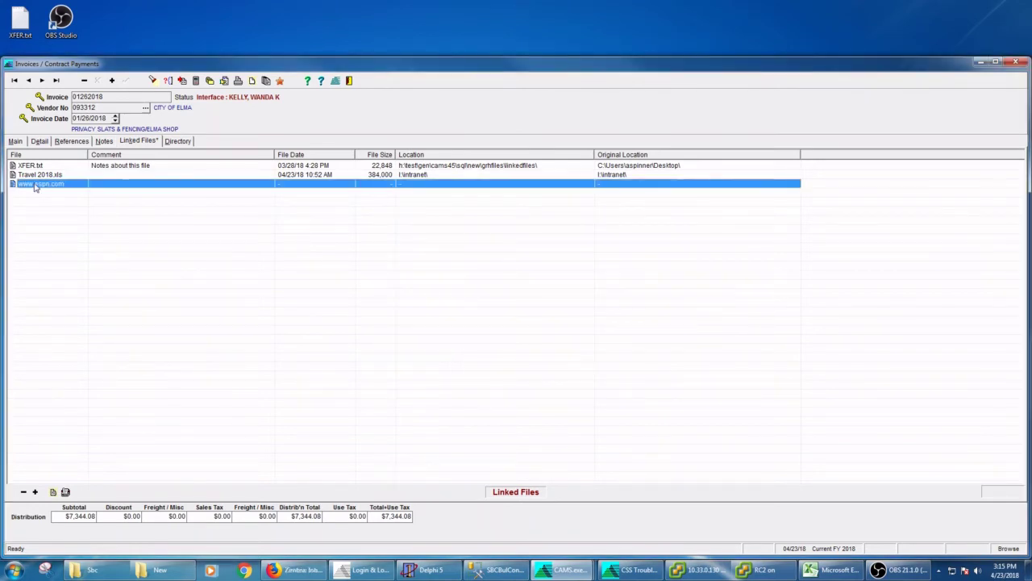